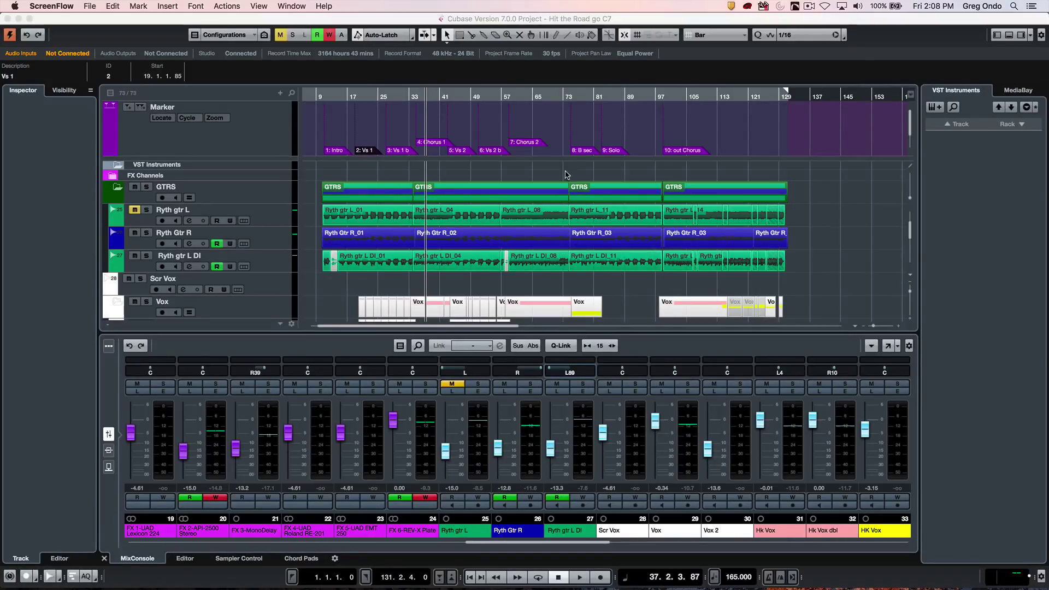
Start playback from around bar 18.
click(358, 97)
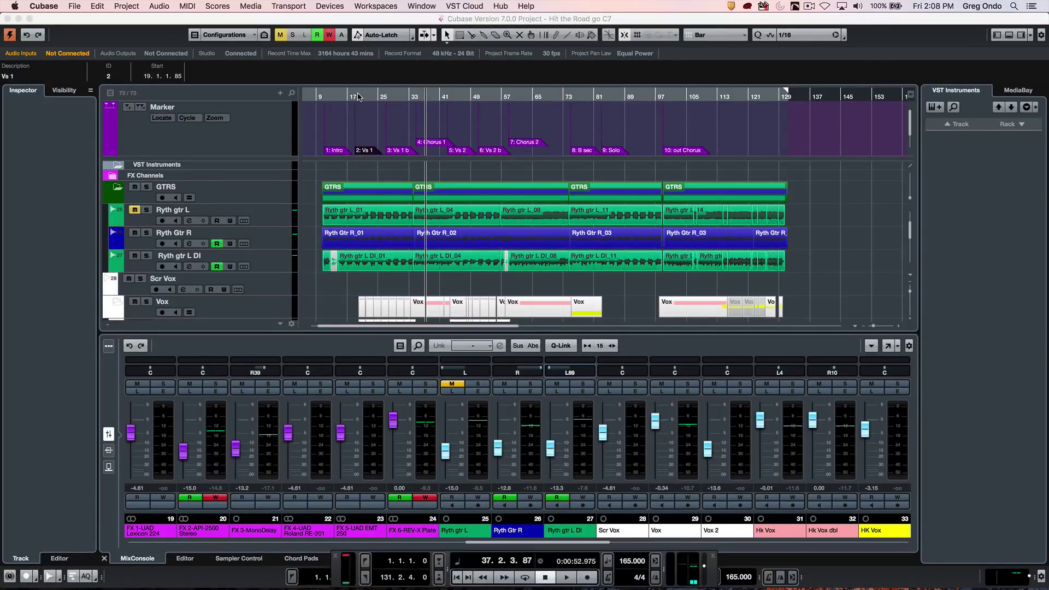
click(363, 97)
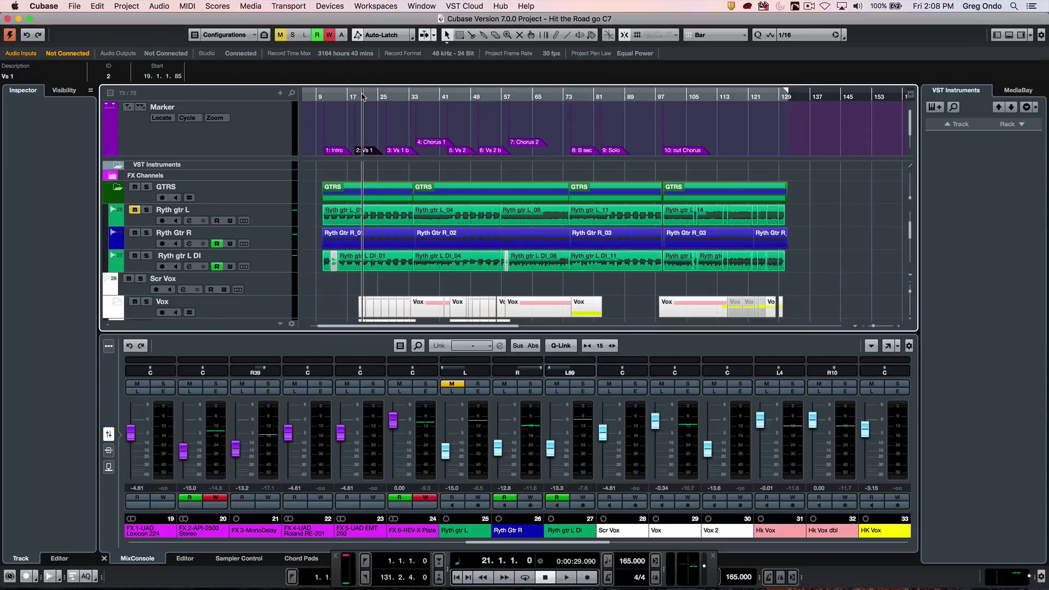
key(space)
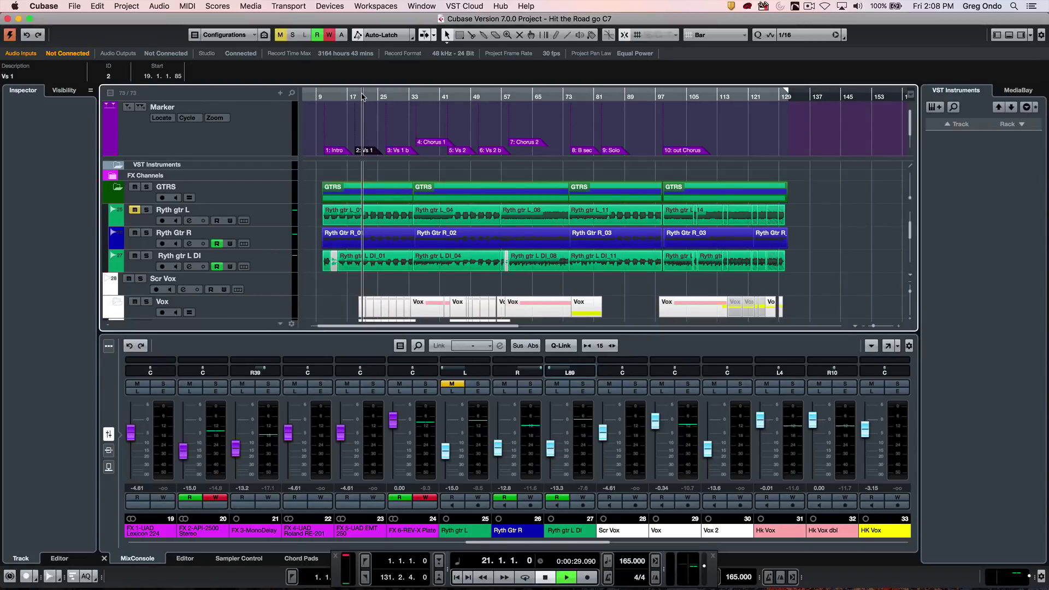
Solo Ryth gtr L DI, then Ryth Gtr R, stop playback, and select channel 27.
click(583, 384)
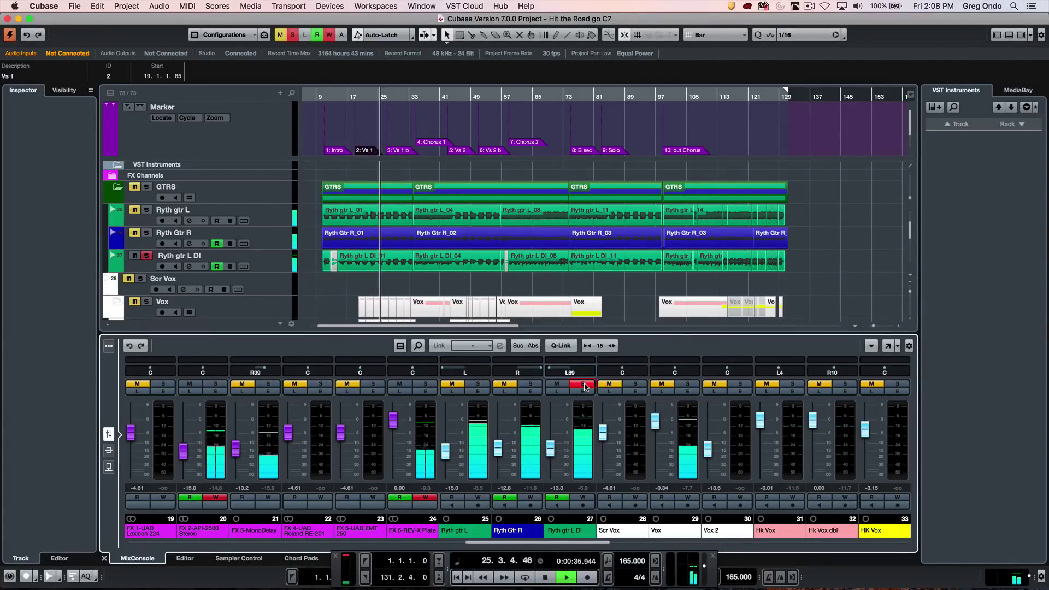
click(584, 385)
click(530, 384)
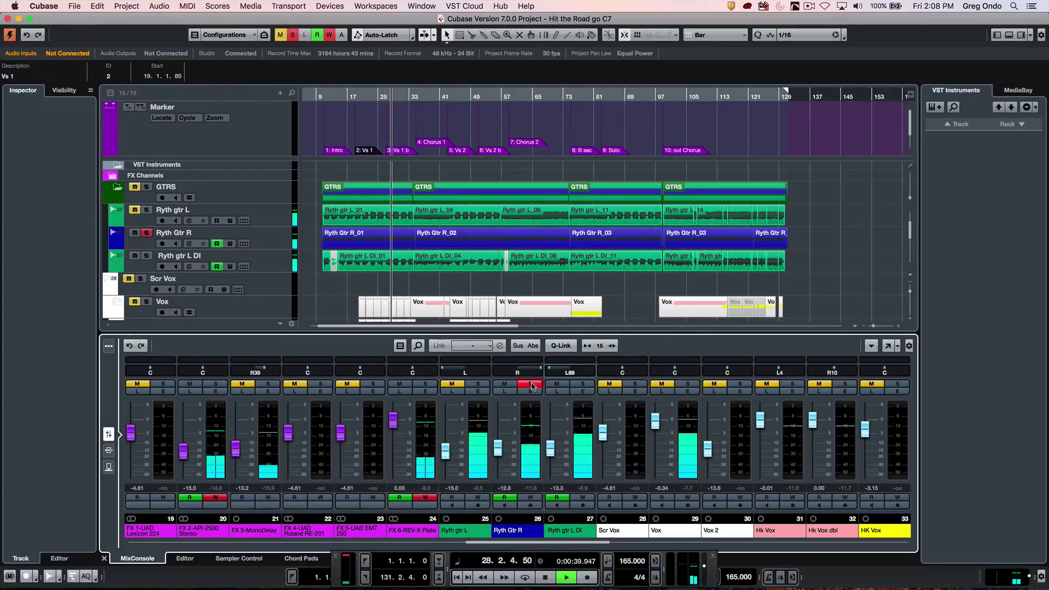
key(space)
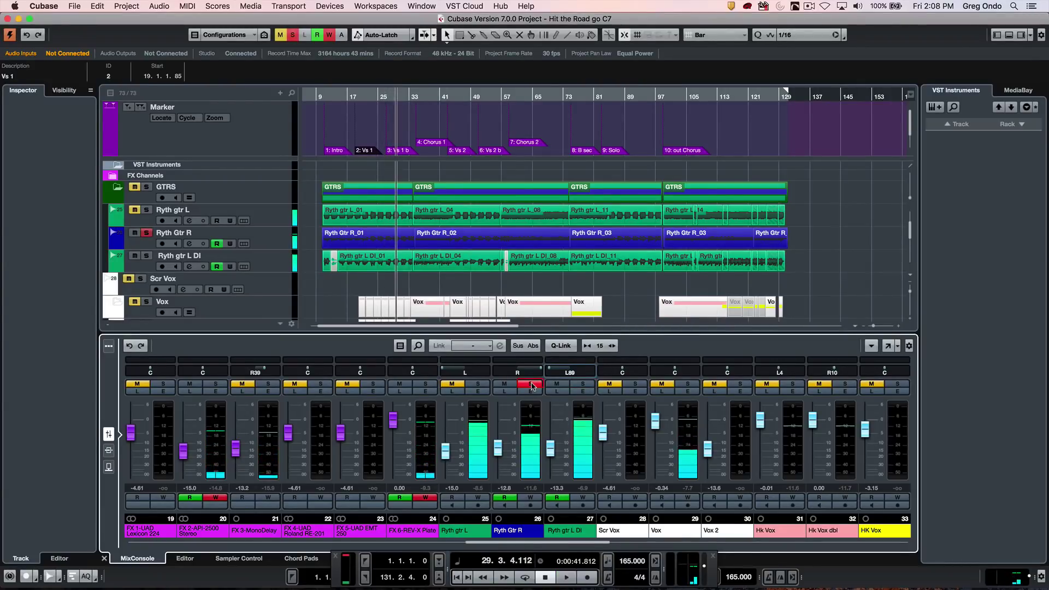
click(581, 418)
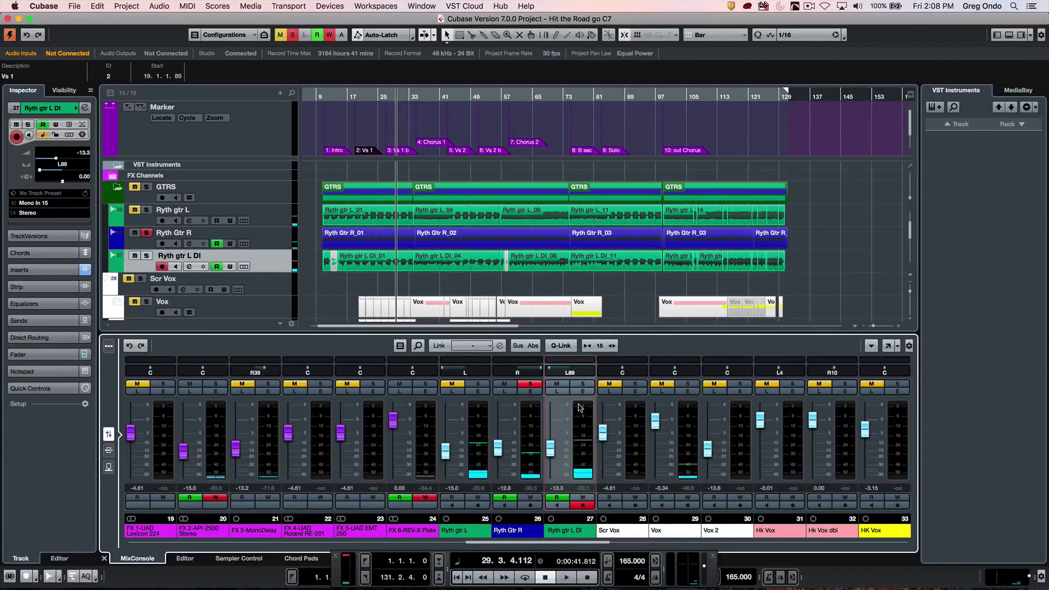
Add an FX channel outside the folder with Reverb > REVelation, creating FX 7-REVelation.
right_click(579, 407)
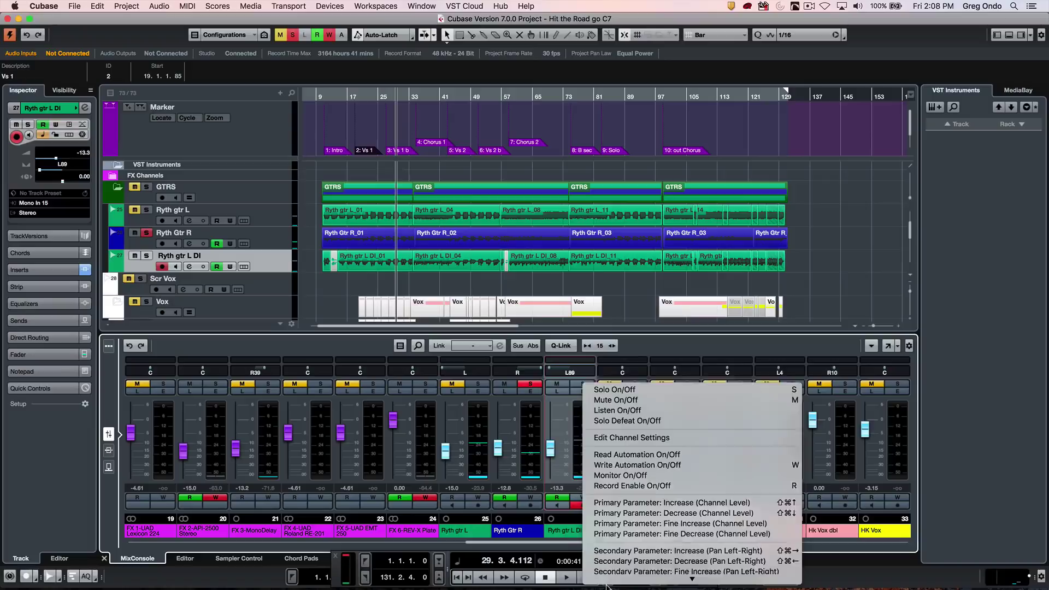
mouse_move(608, 587)
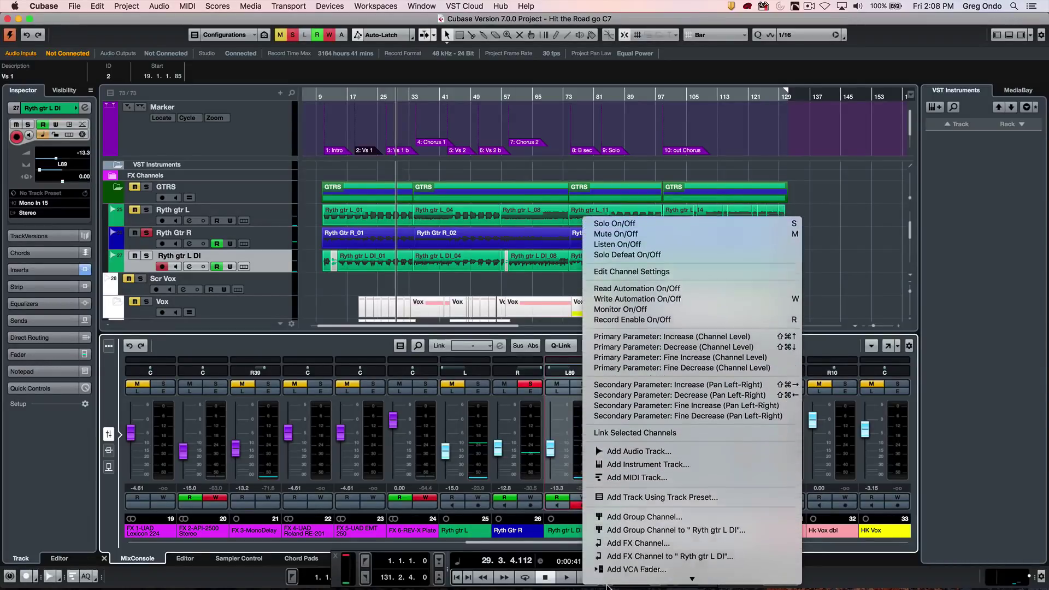
click(605, 490)
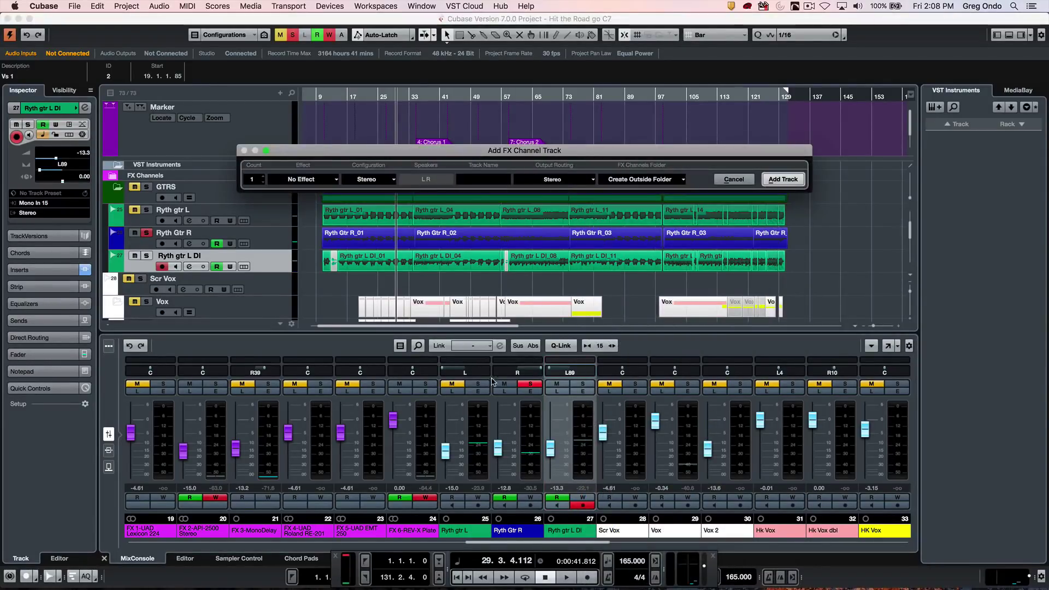
click(297, 180)
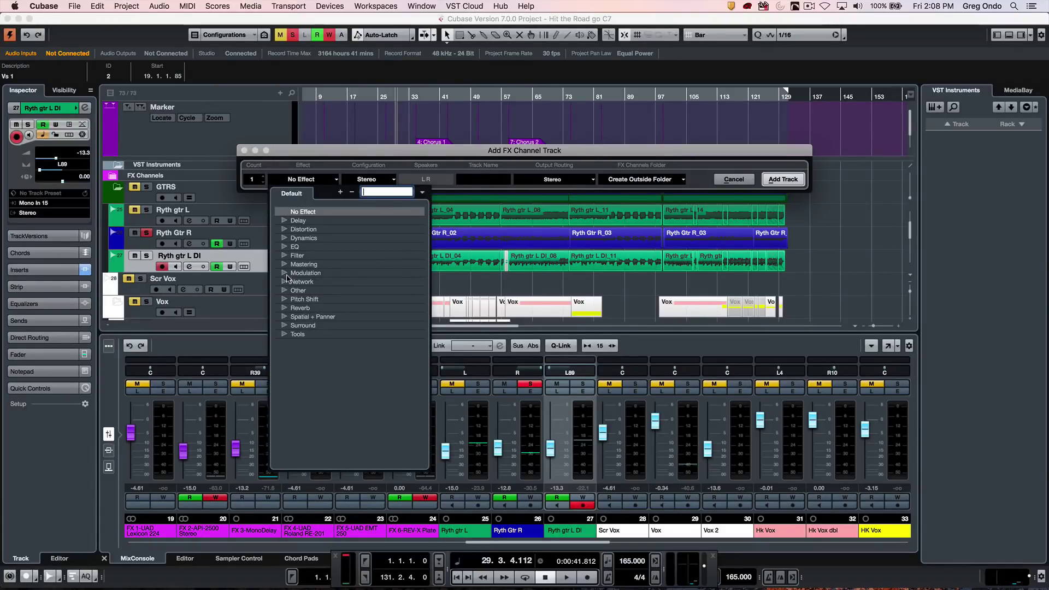
click(283, 308)
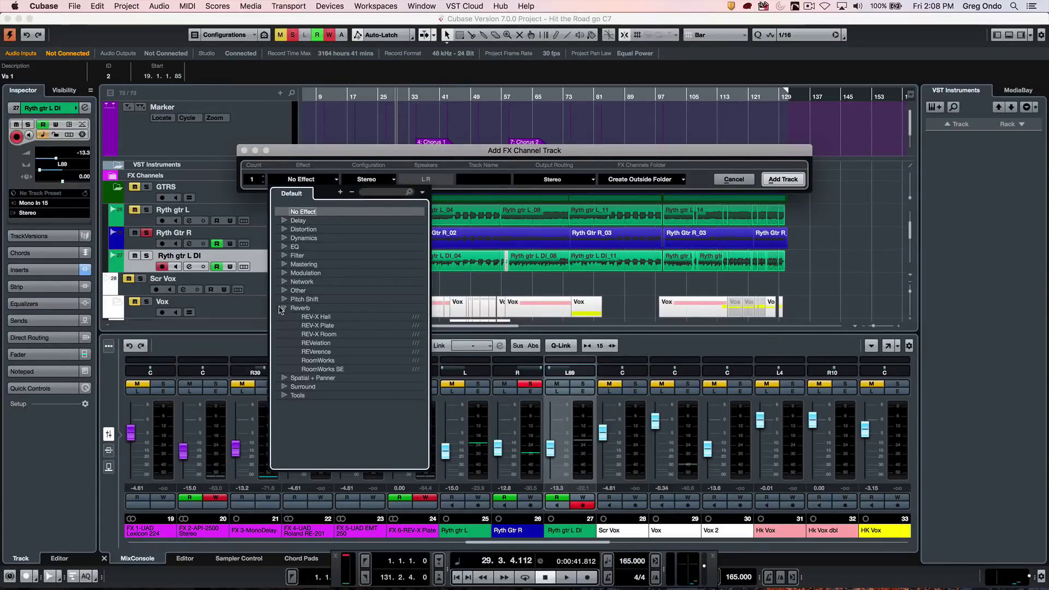
click(304, 343)
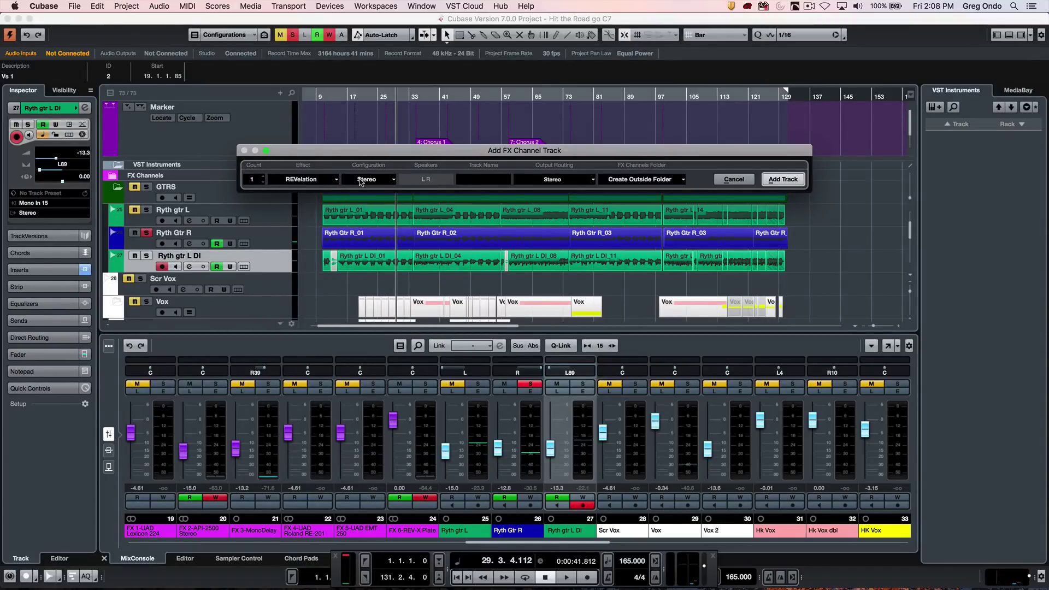
click(648, 182)
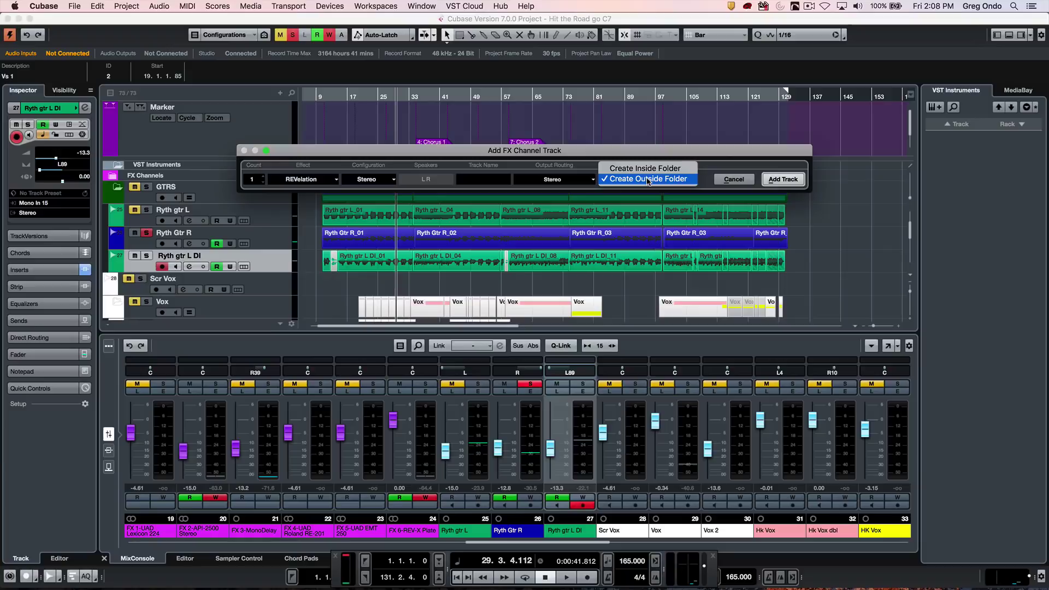
click(649, 182)
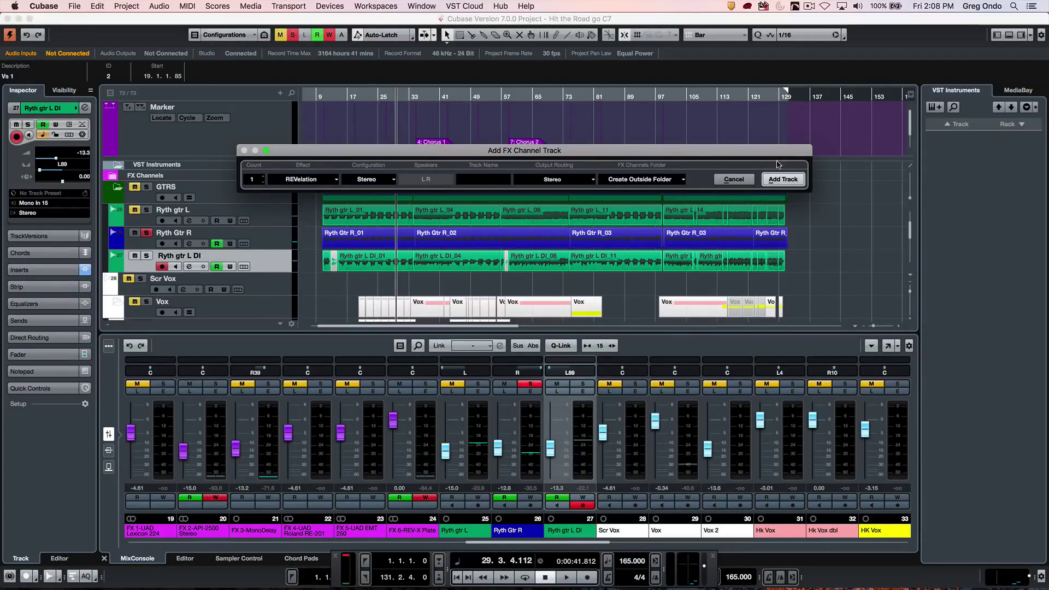
click(778, 179)
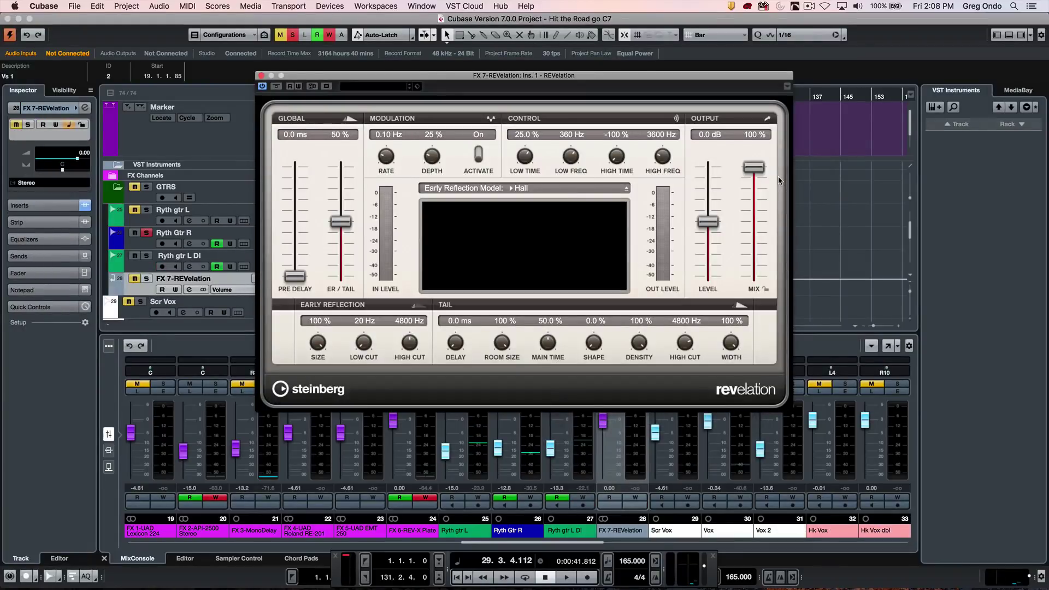
click(261, 76)
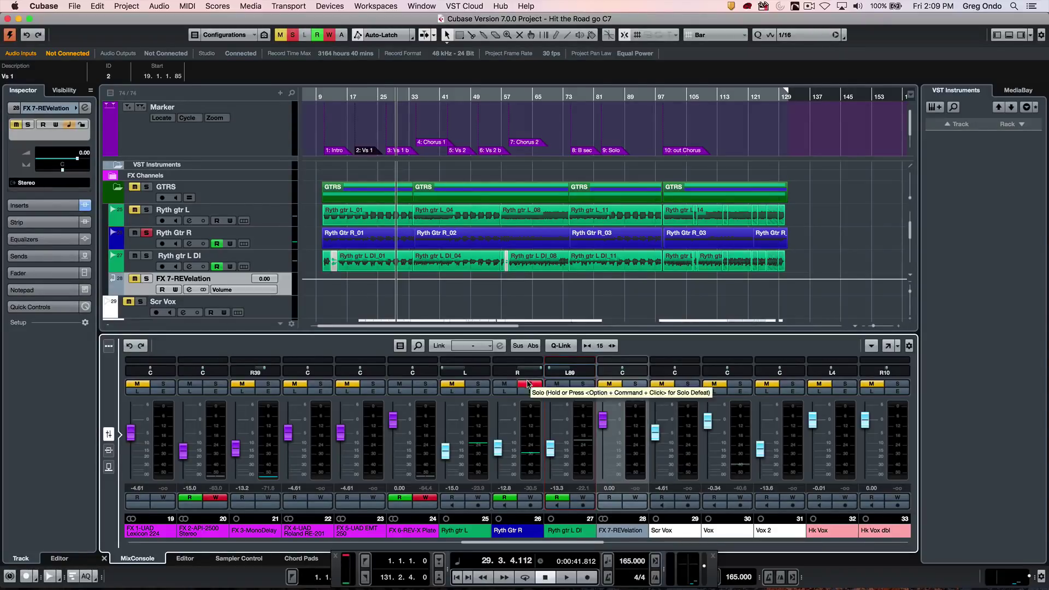
Unsolo Ryth Gtr R and open Ryth gtr L DI's channel settings, moved up.
click(528, 385)
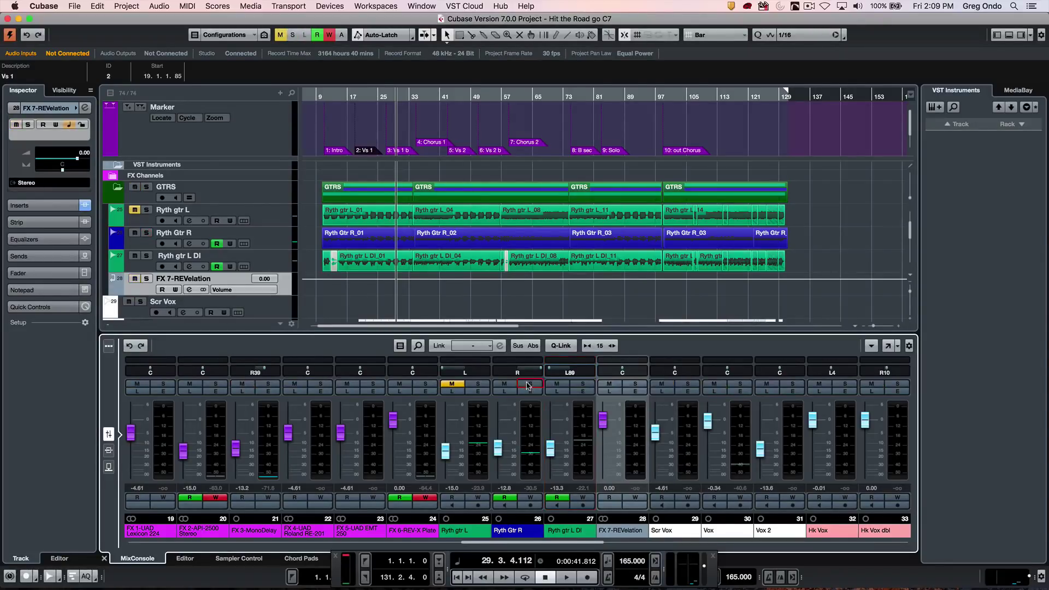
click(583, 392)
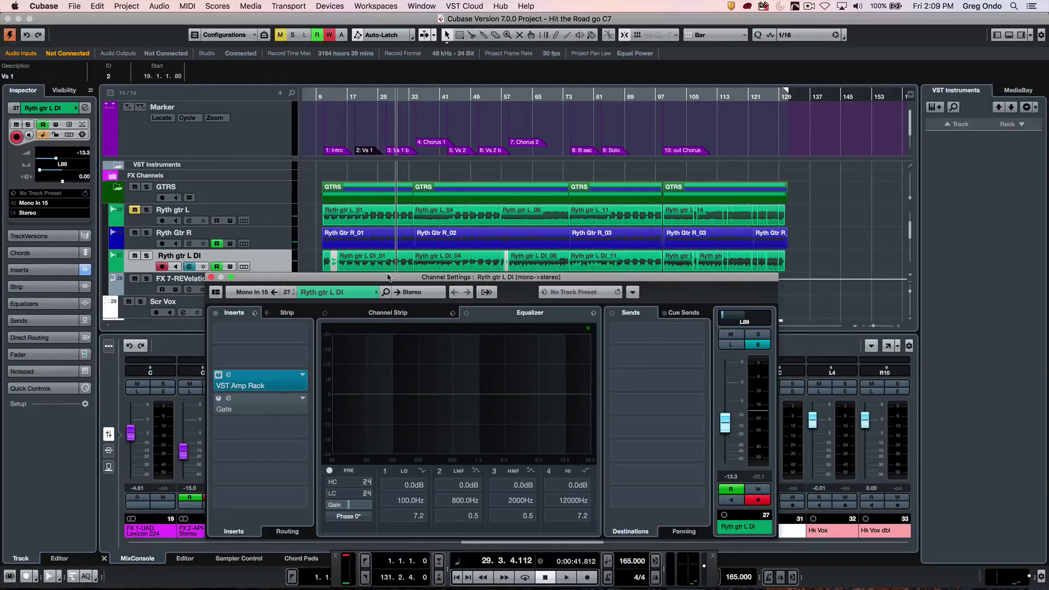
drag(387, 277, 380, 24)
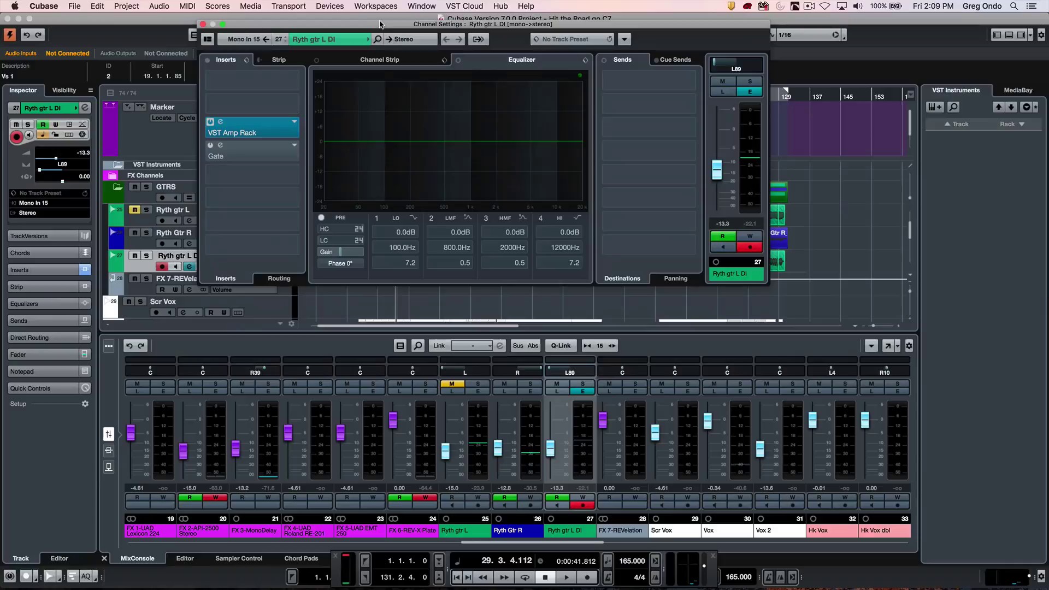
Open Ryth Gtr R's settings in a second window, stacked below Ryth gtr L DI's.
click(531, 393)
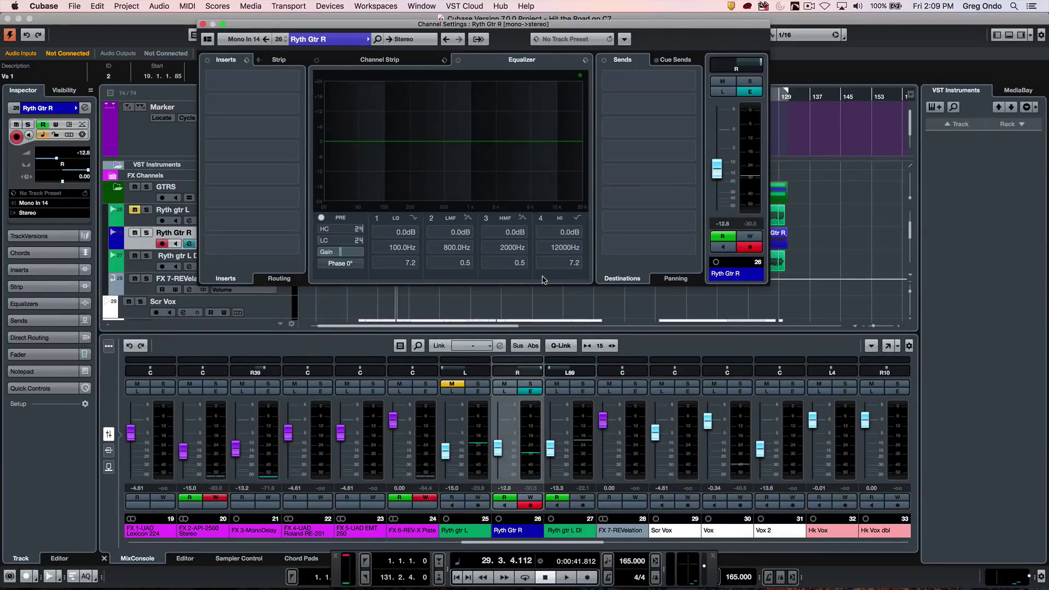
click(580, 392)
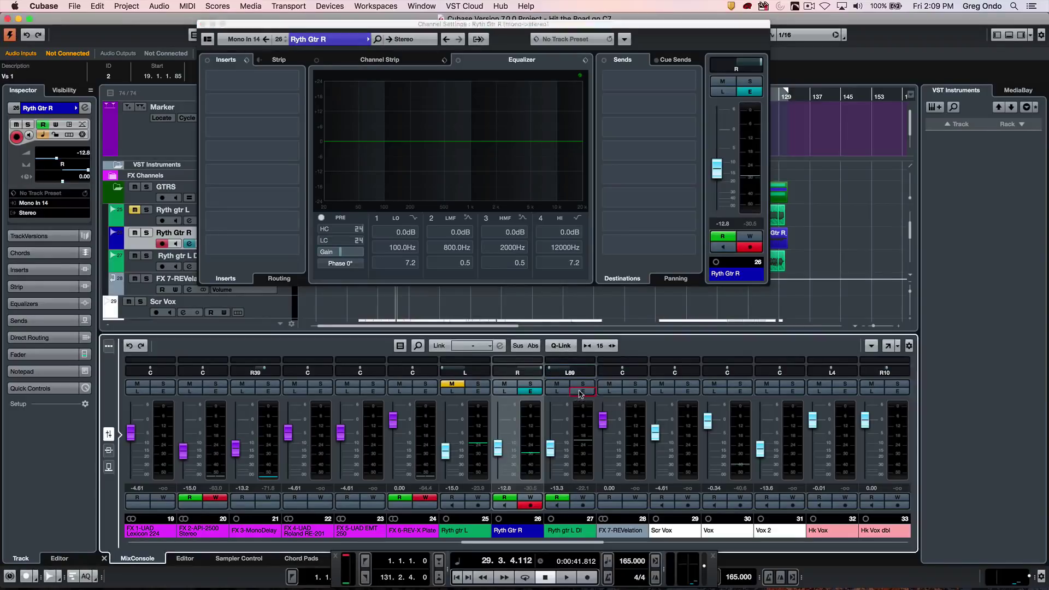
click(580, 392)
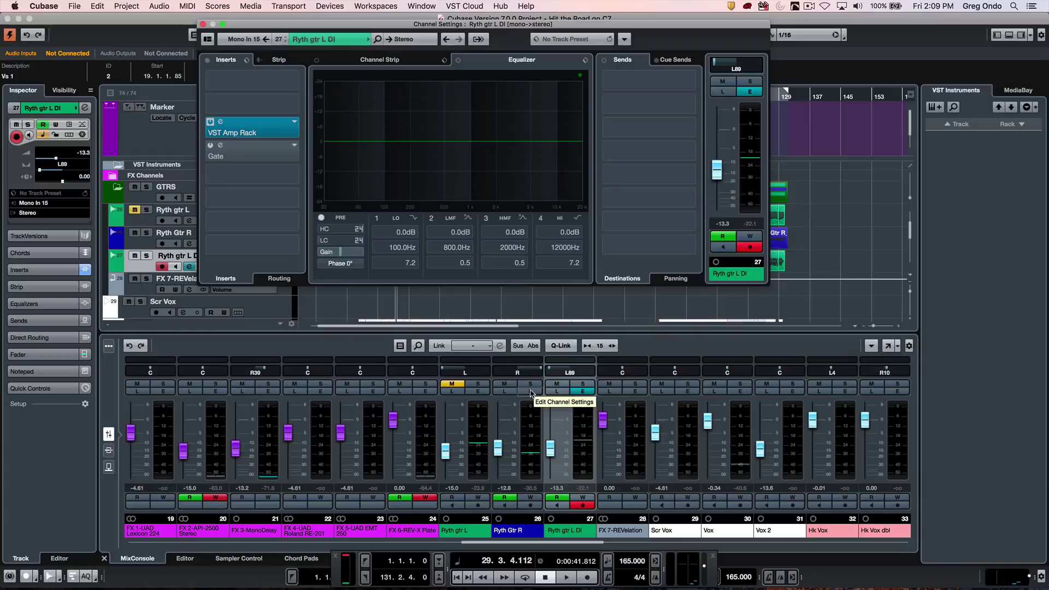
click(529, 393)
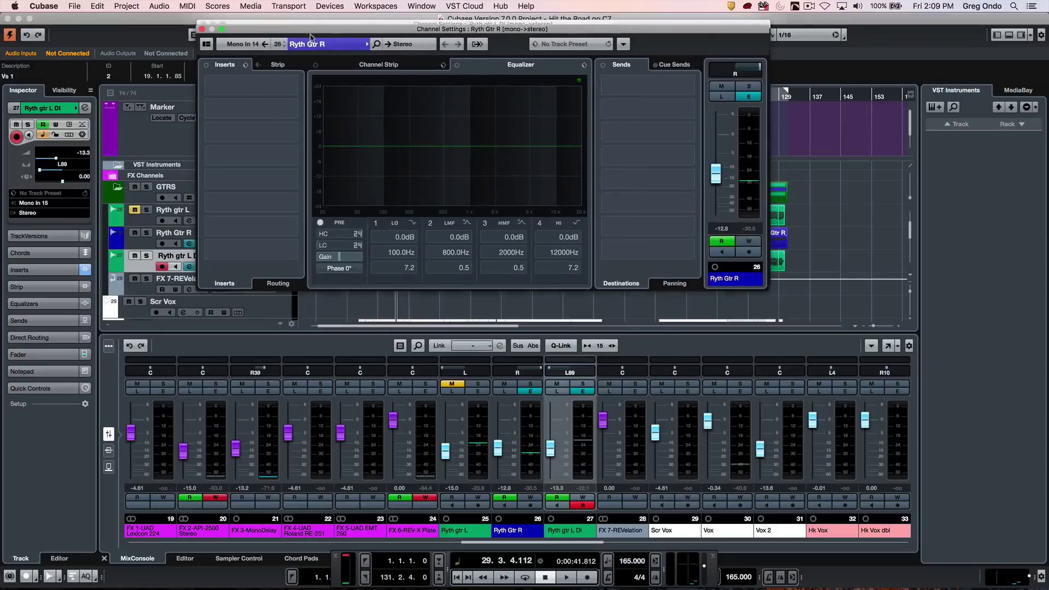
drag(311, 24, 313, 288)
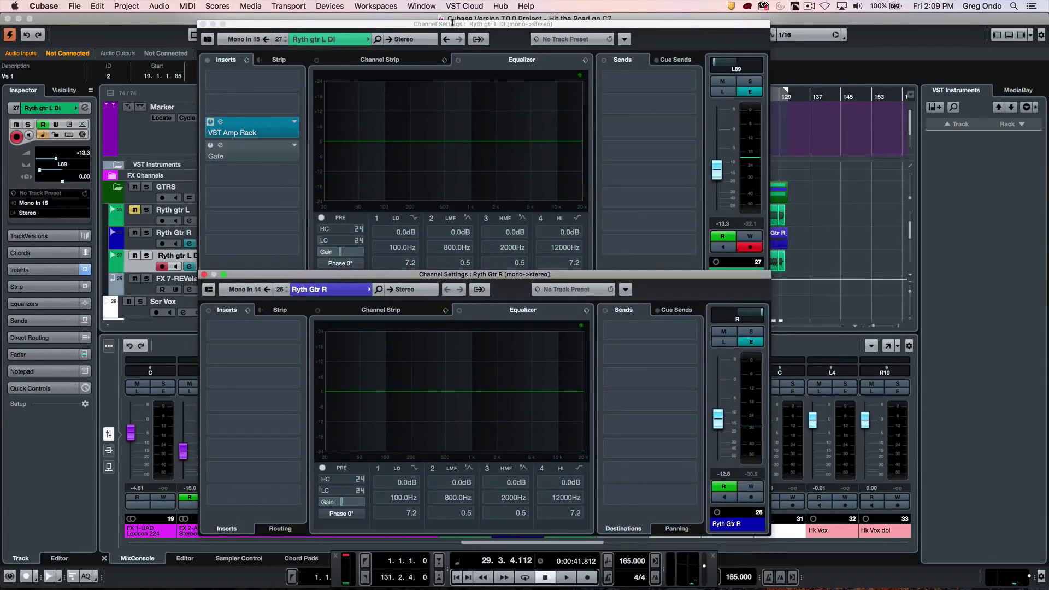
drag(445, 23, 446, 8)
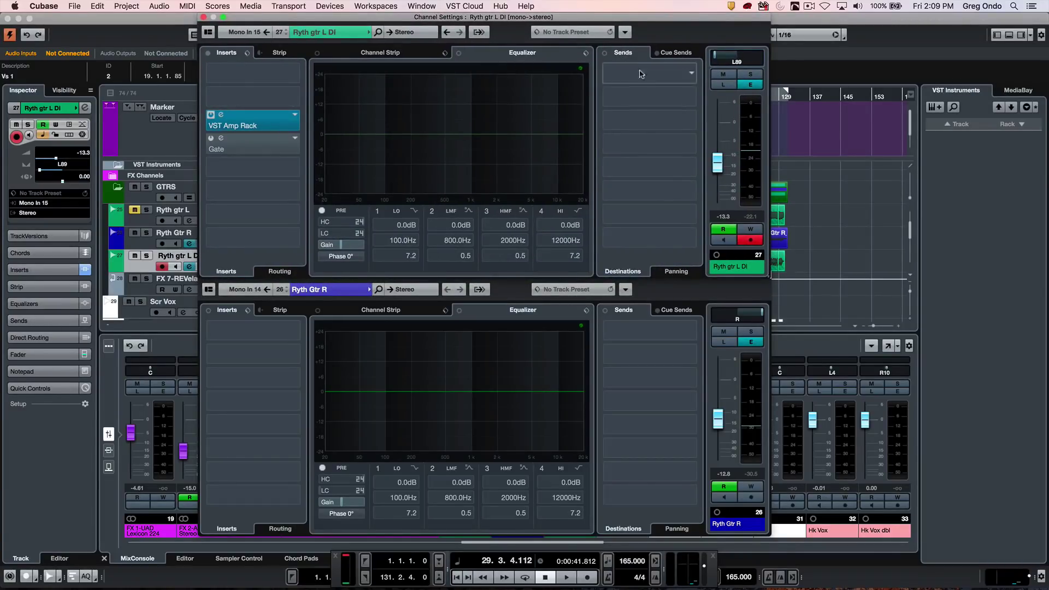
Route Ryth gtr L DI's first send to FX 7-REVelation at -2.08 dB.
click(686, 74)
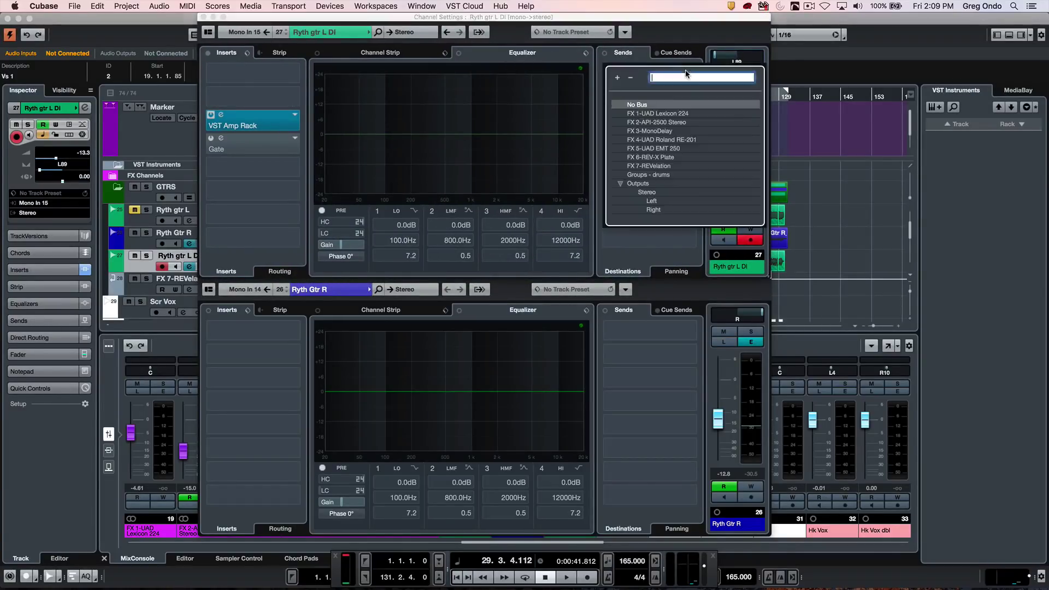
click(656, 166)
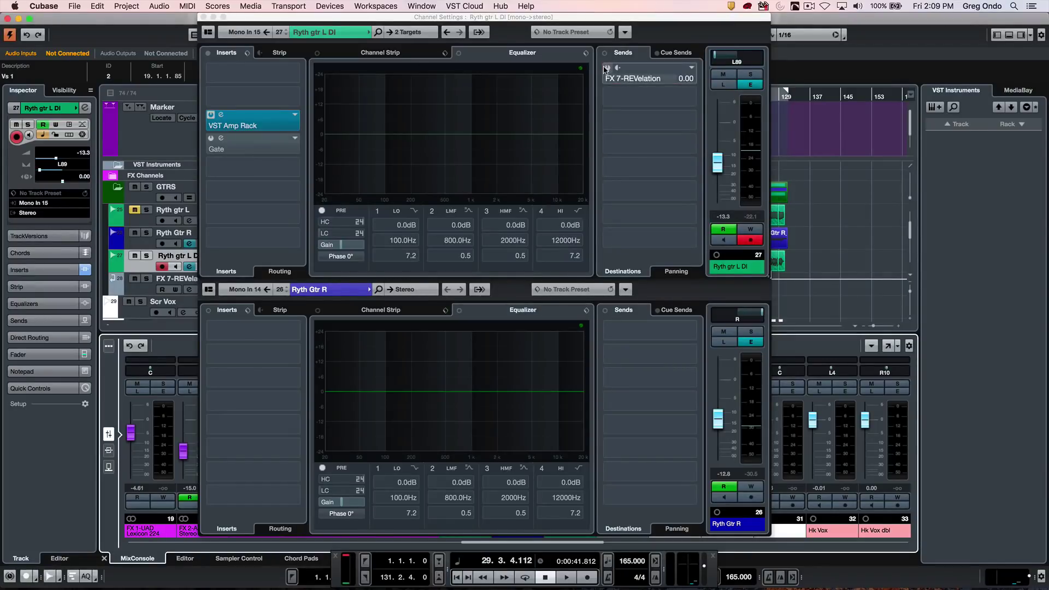
click(603, 65)
drag(611, 81, 661, 80)
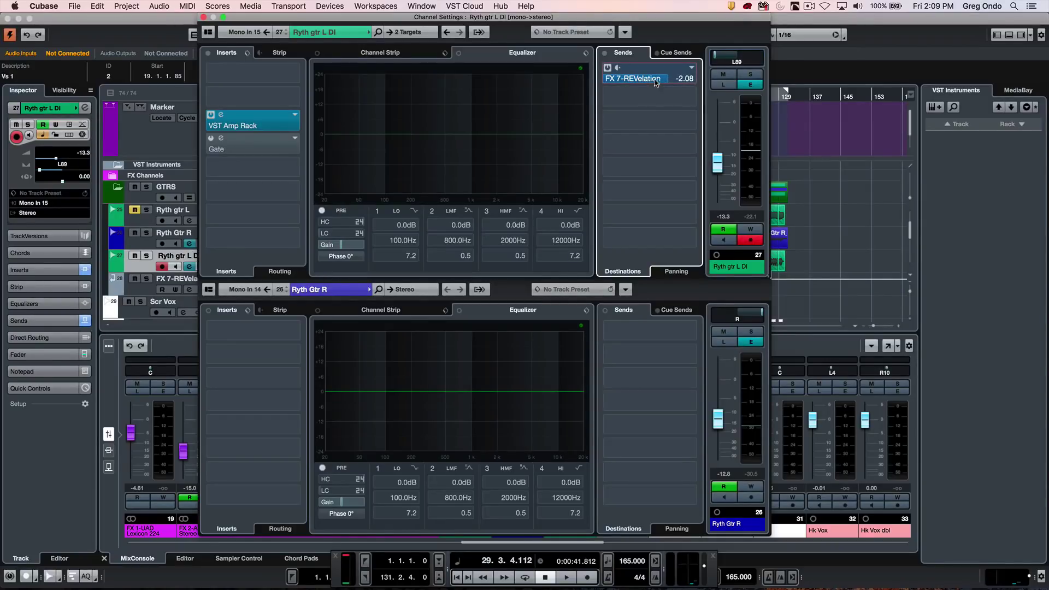
Enable Ryth Gtr R's sends and route it to FX 7-REVelation at -2.06 dB.
click(604, 311)
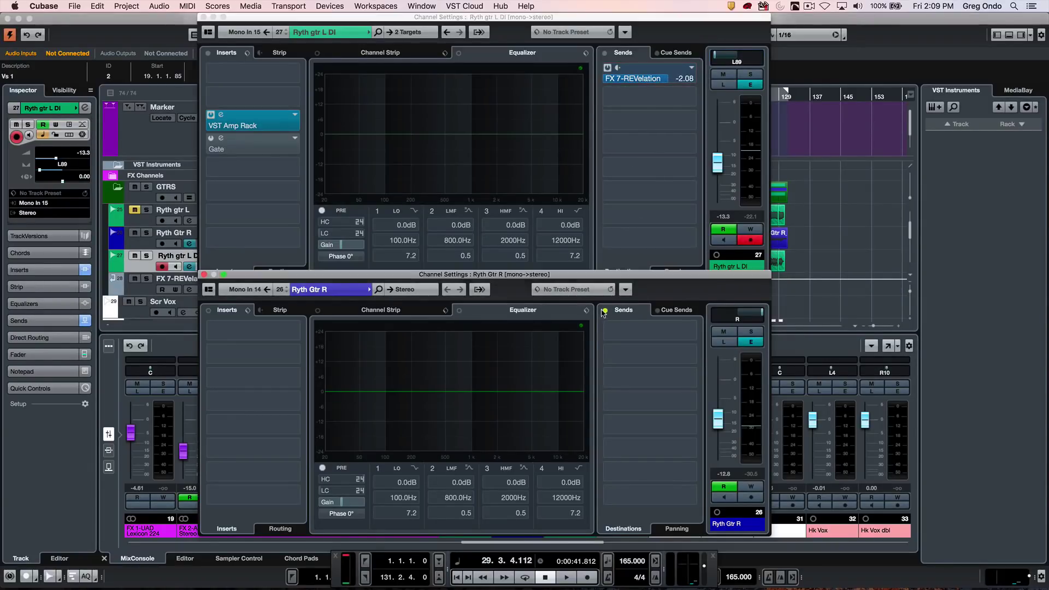
click(691, 332)
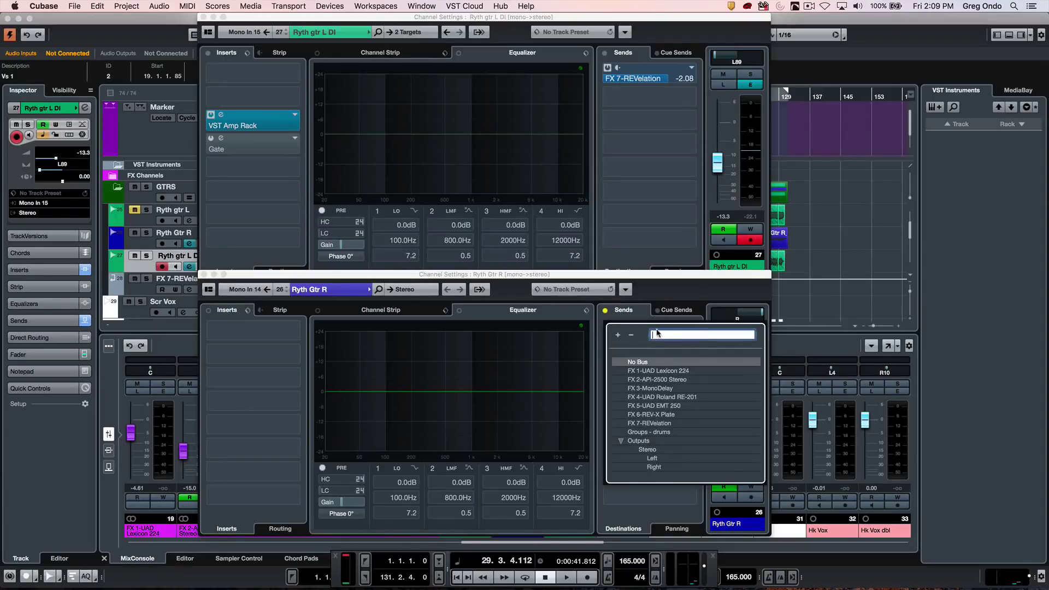
click(654, 423)
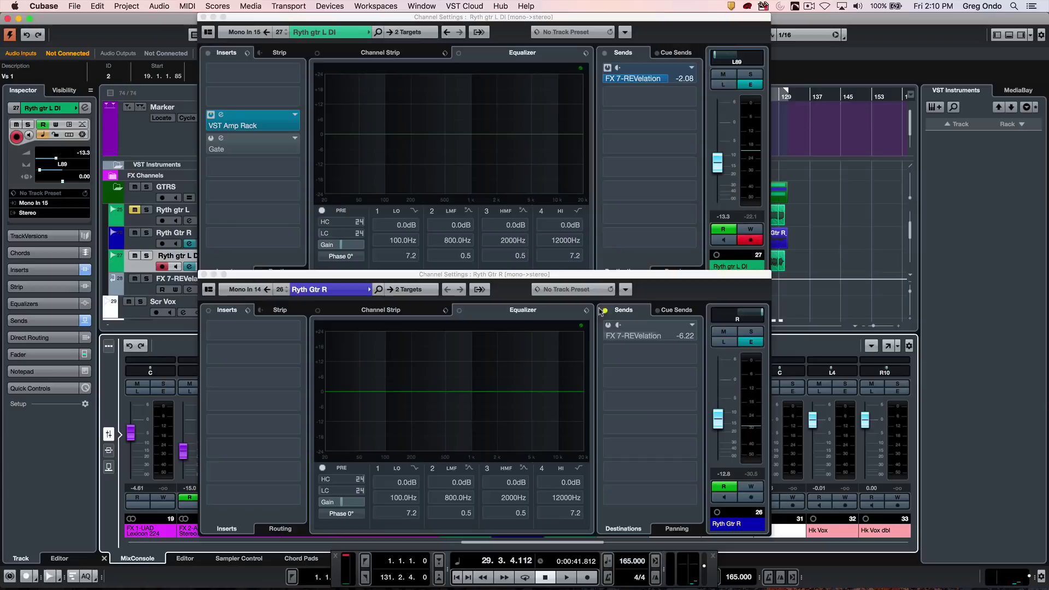
click(607, 325)
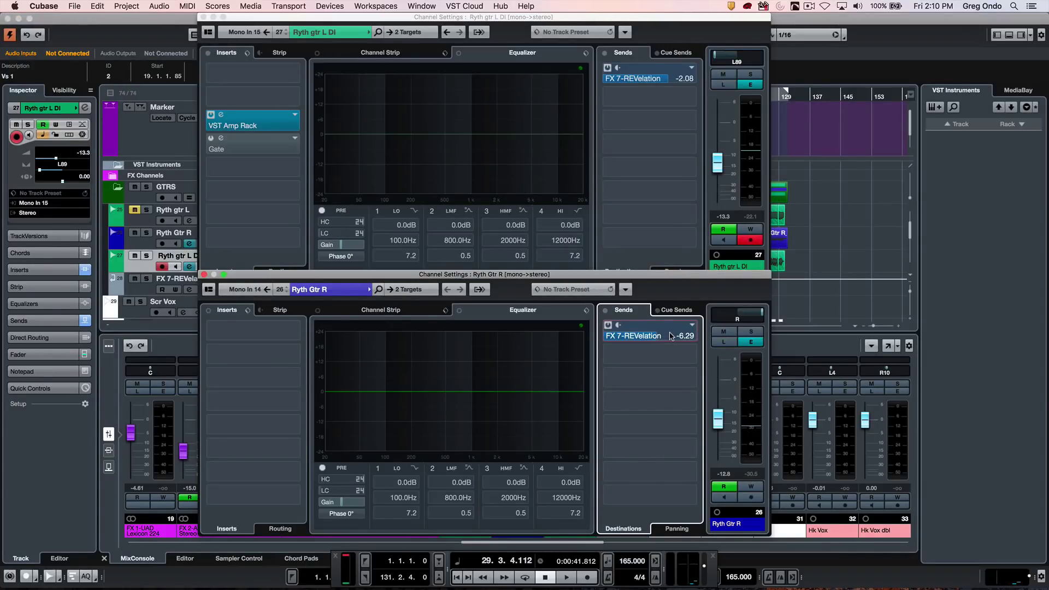
scroll(678, 336, down, 5)
drag(682, 340, 699, 340)
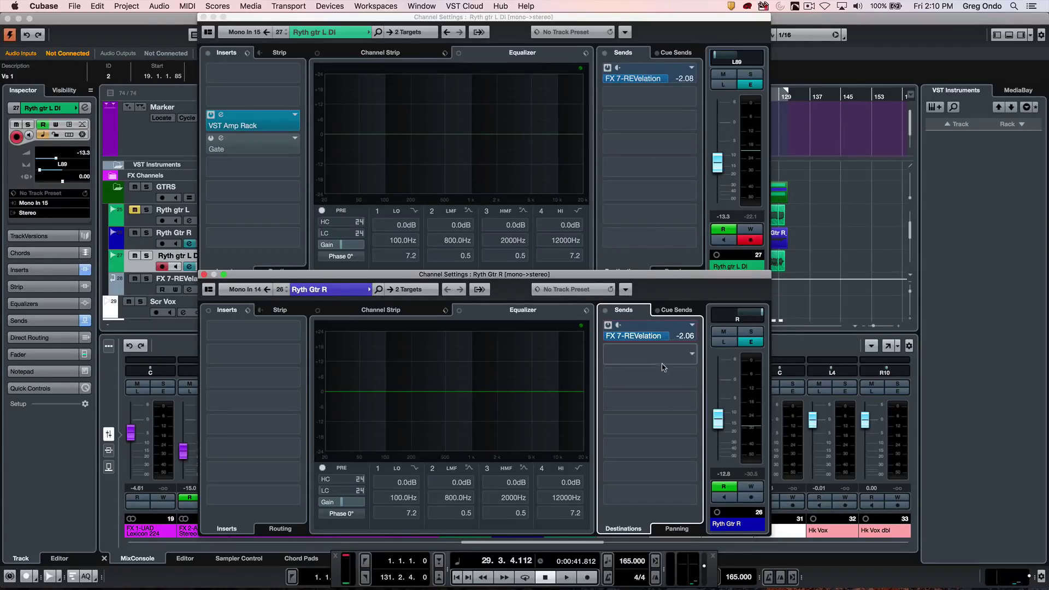
In the Panning view, set Ryth Gtr R's send to L and Ryth gtr L DI's to R.
click(675, 529)
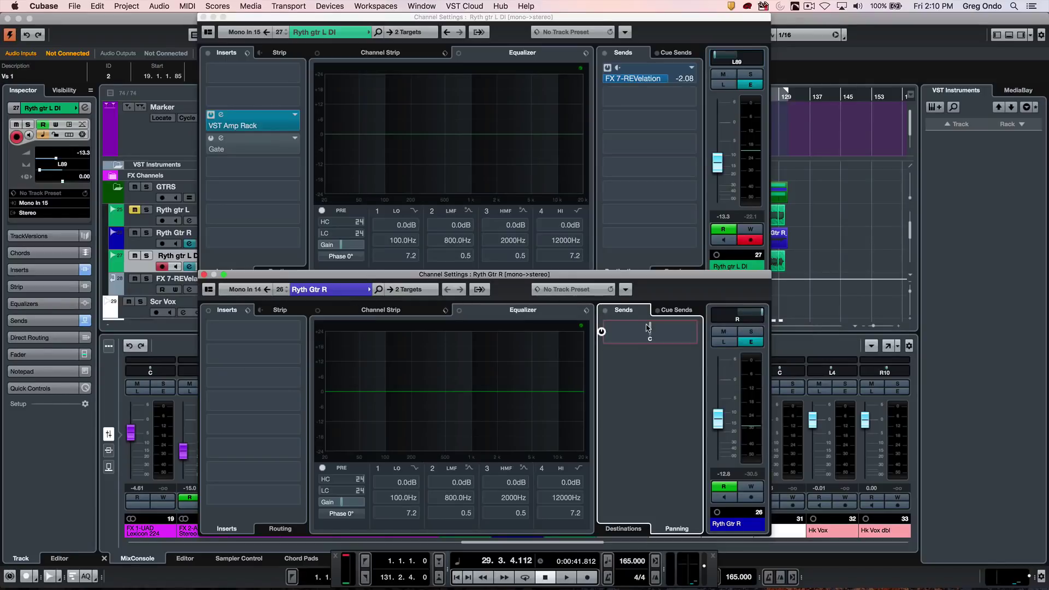
drag(604, 331, 573, 331)
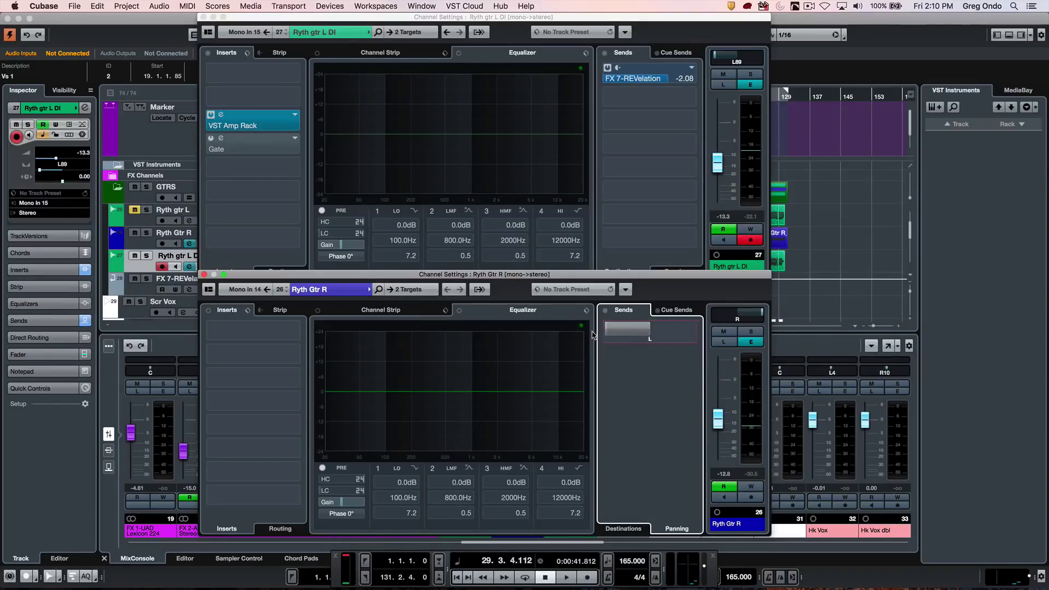
click(659, 39)
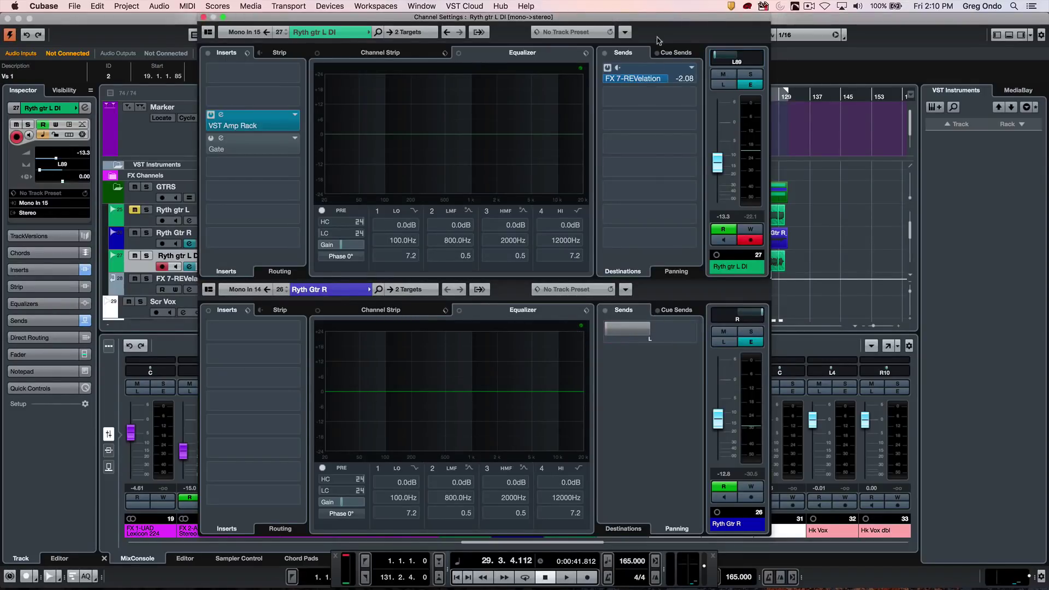
click(667, 271)
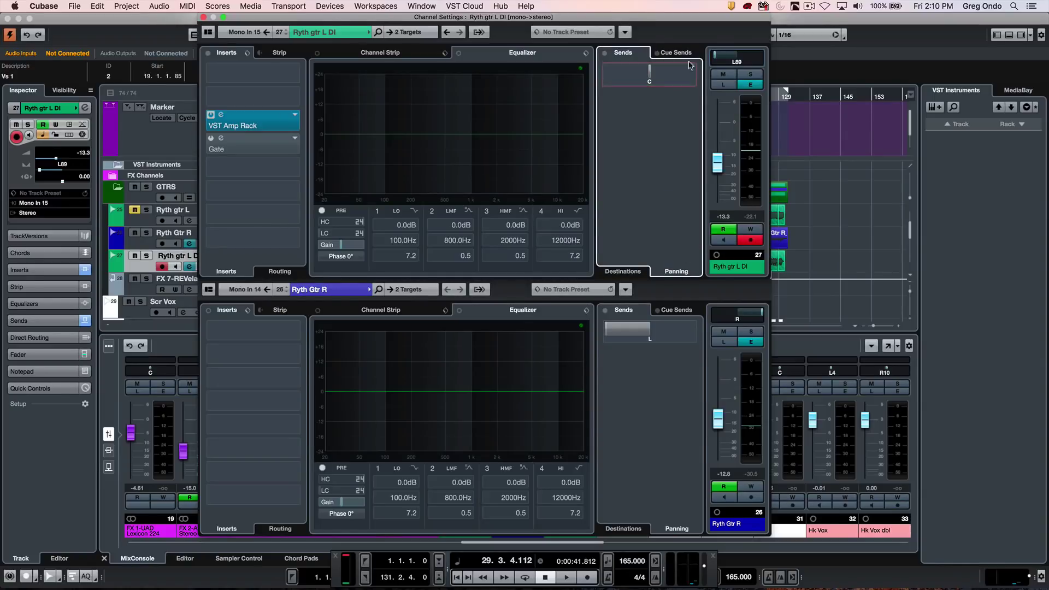
drag(647, 73, 698, 71)
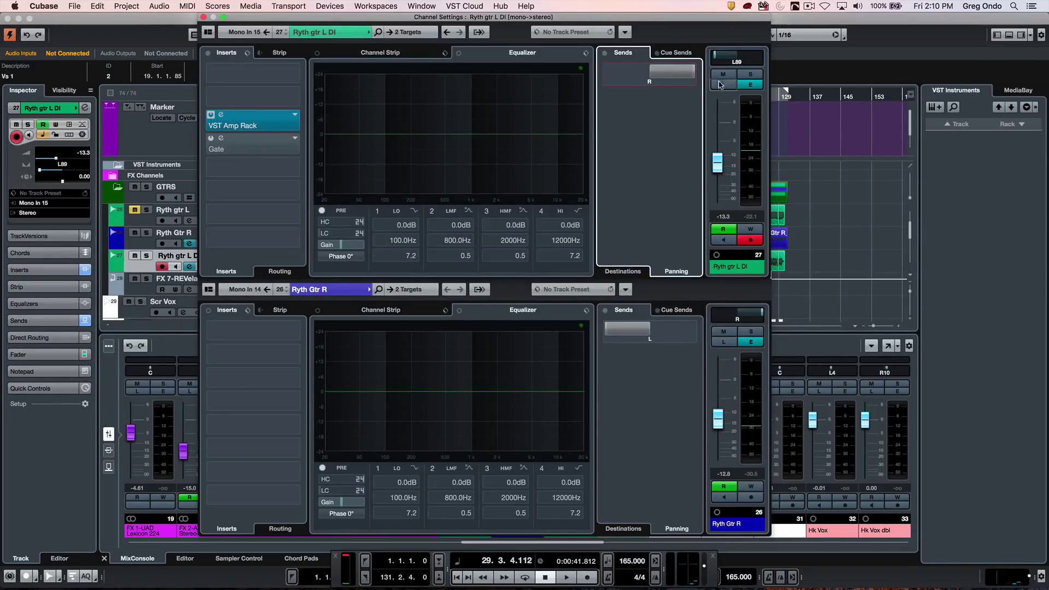
Solo and unsolo Ryth gtr L DI, then Ryth Gtr R, during playback.
click(749, 73)
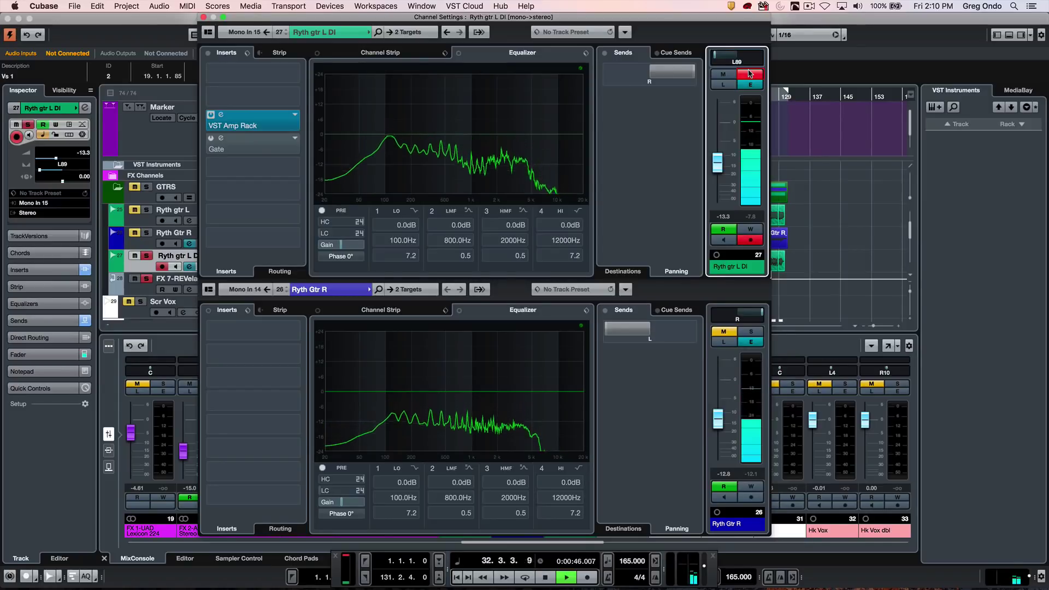
click(750, 74)
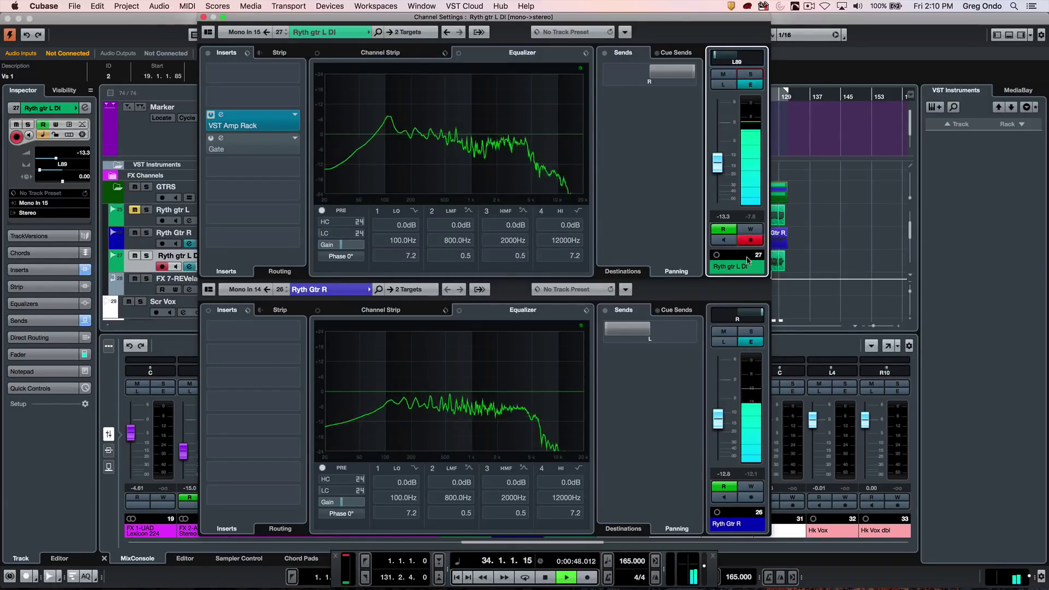
click(749, 331)
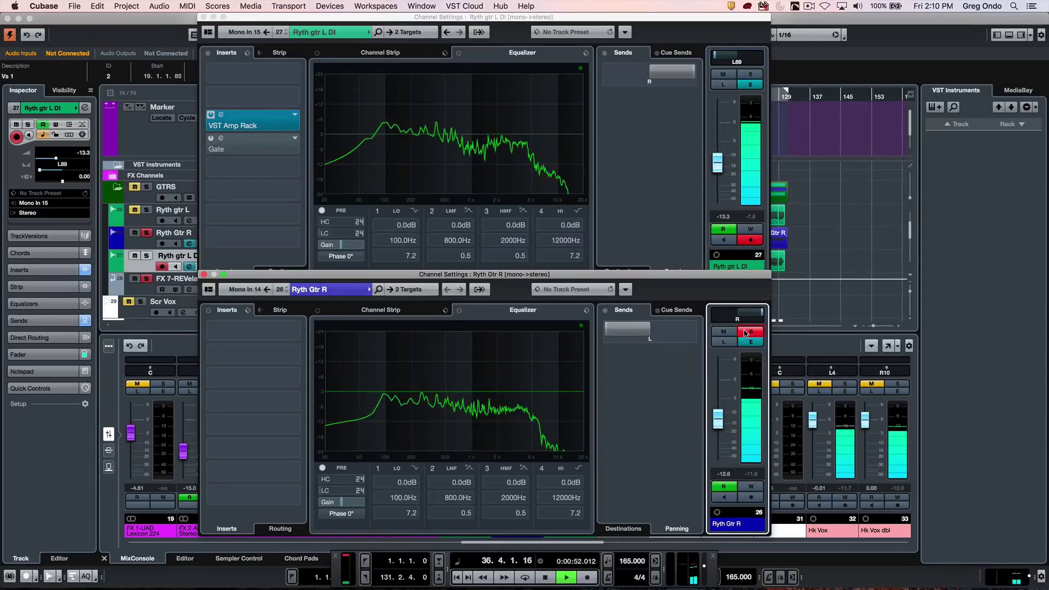
click(745, 332)
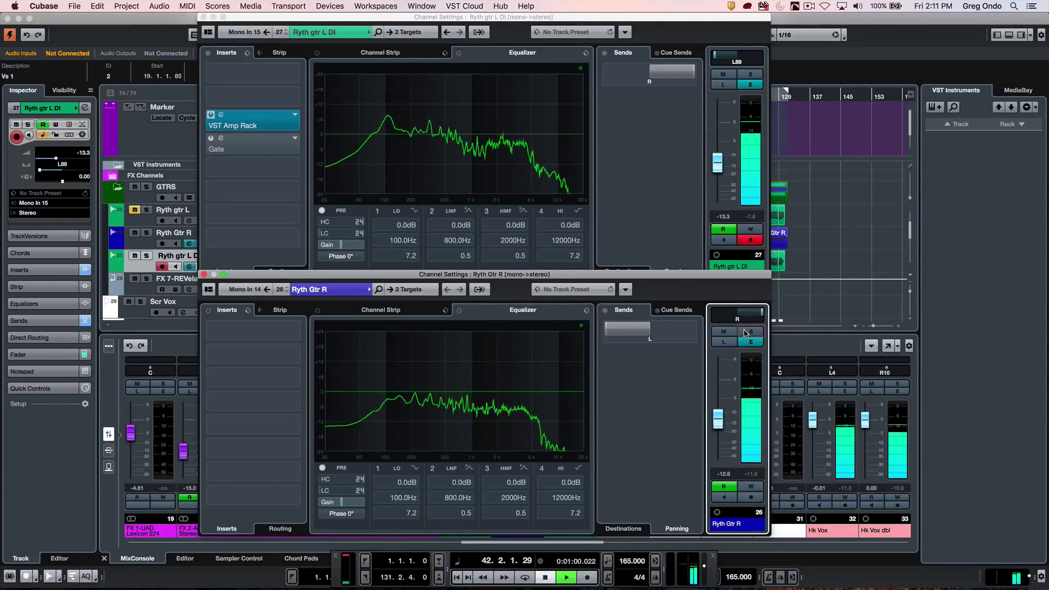
Stop the transport at around bar 42.
key(space)
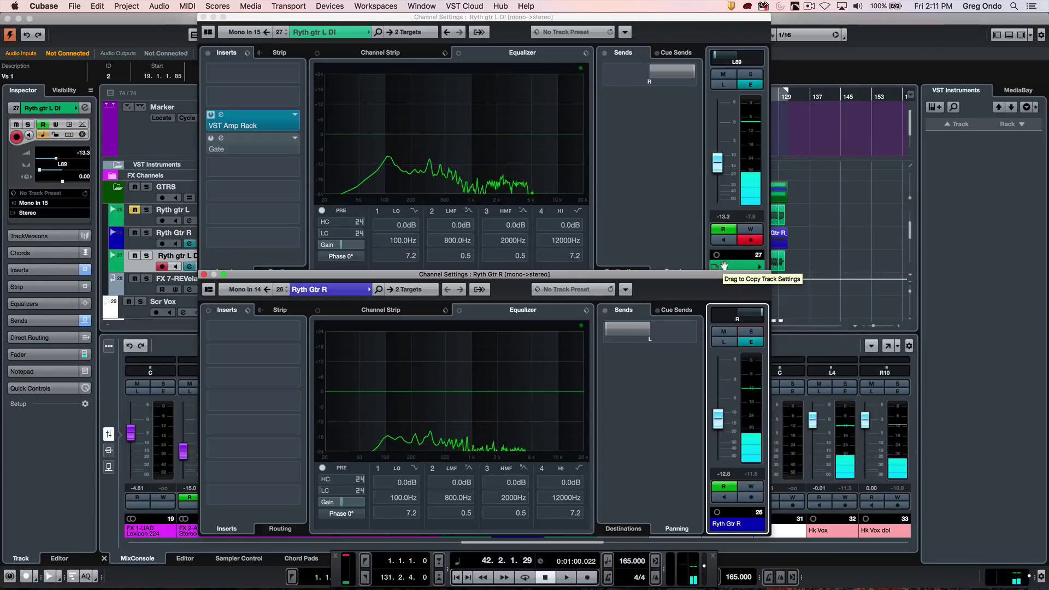